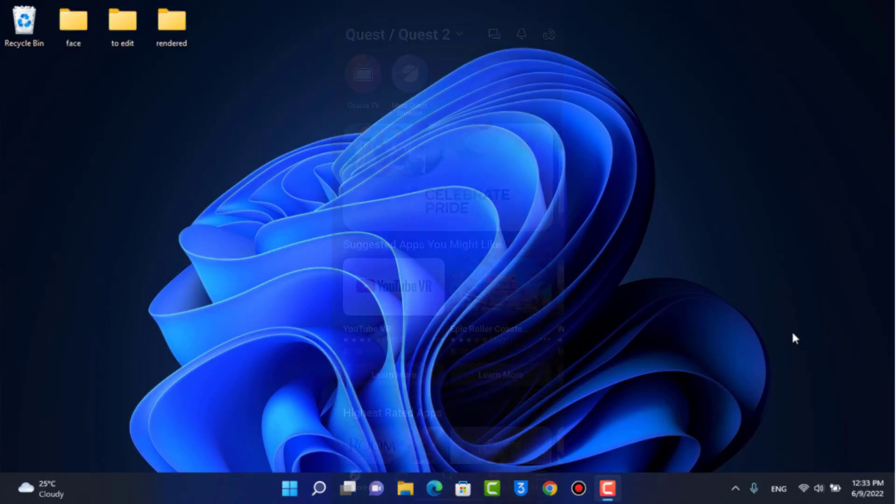
- In the Oculus app, go through Menu, Settings and Account Settings to the Reset Oculus PIN form
{"action": "scroll", "coordinate": [448, 257], "scroll_direction": "down", "scroll_amount": 5}
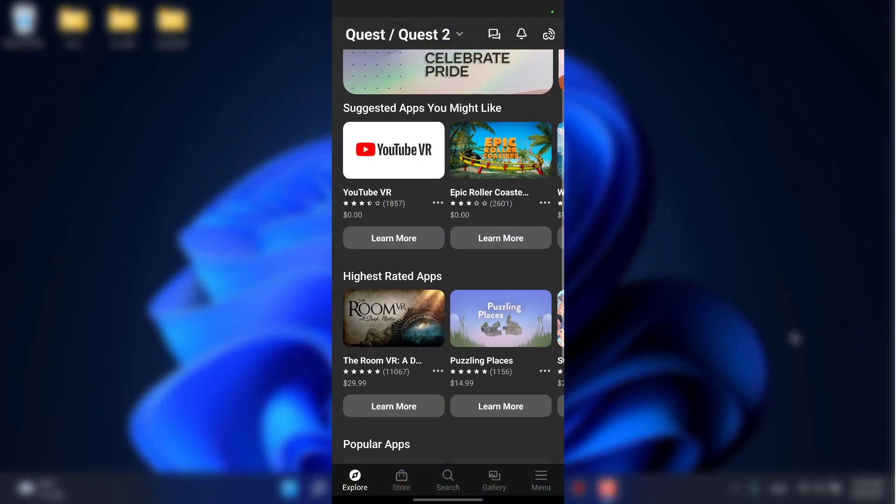
{"action": "scroll", "coordinate": [447, 257], "scroll_direction": "up", "scroll_amount": 5}
{"action": "left_click", "coordinate": [541, 481]}
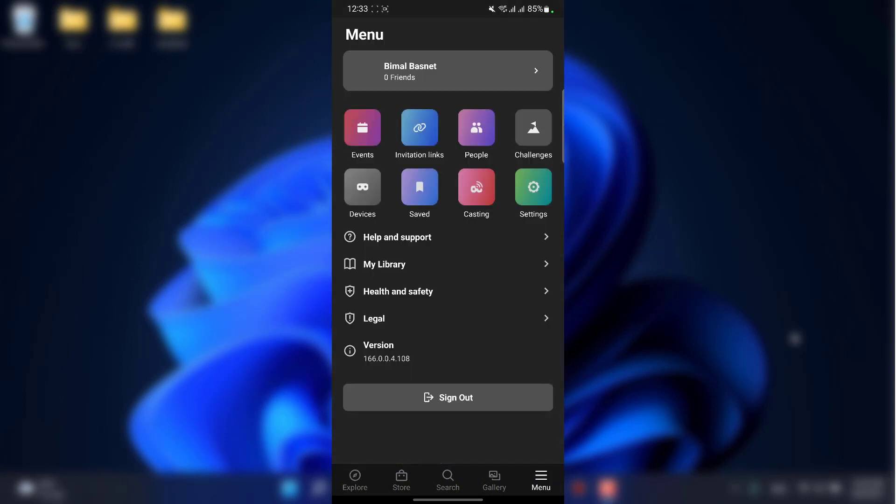
{"action": "left_click", "coordinate": [533, 186]}
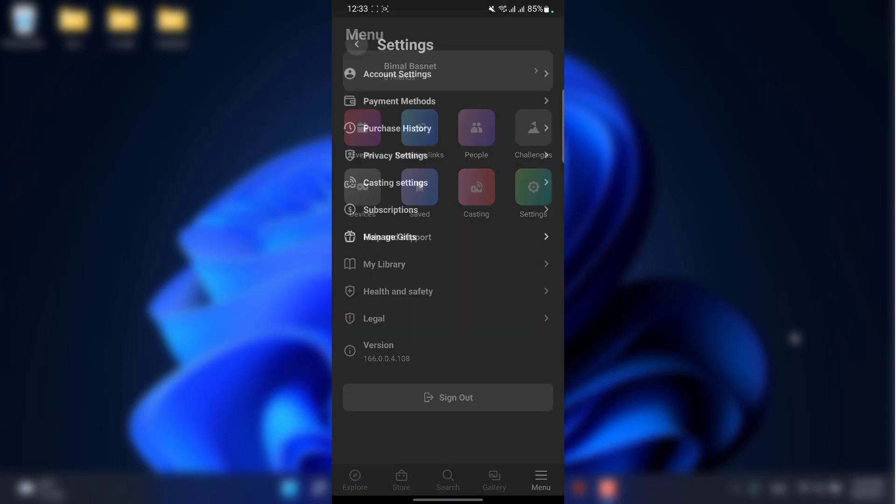
{"action": "left_click", "coordinate": [397, 63]}
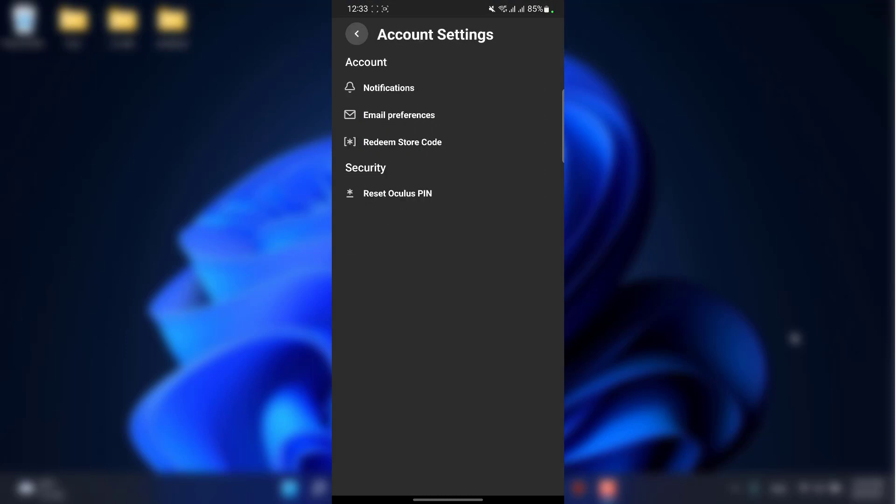
{"action": "left_click", "coordinate": [397, 193]}
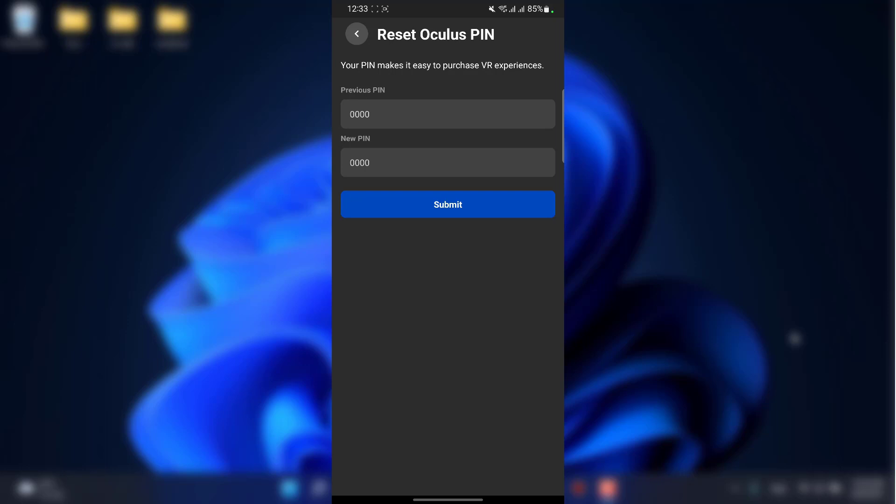
- Select the Previous PIN field, then the New PIN field, then Previous PIN again
{"action": "left_click", "coordinate": [351, 114]}
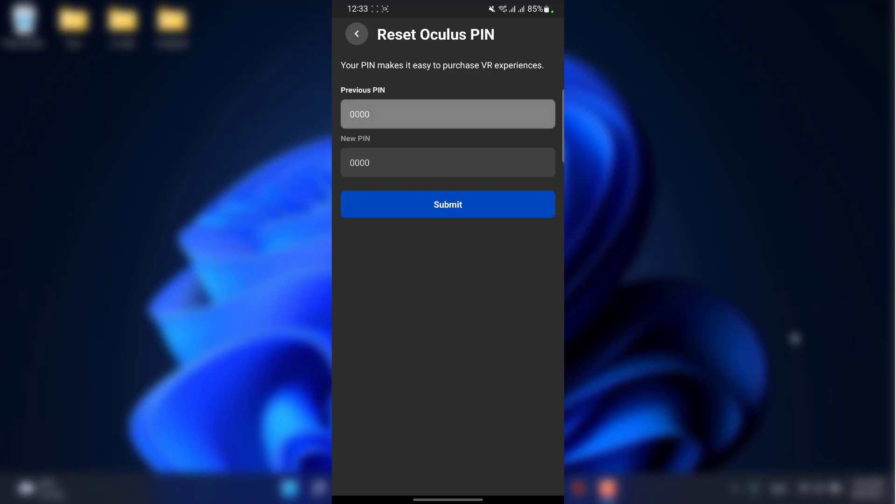
{"action": "left_click", "coordinate": [351, 162]}
{"action": "left_click", "coordinate": [351, 114]}
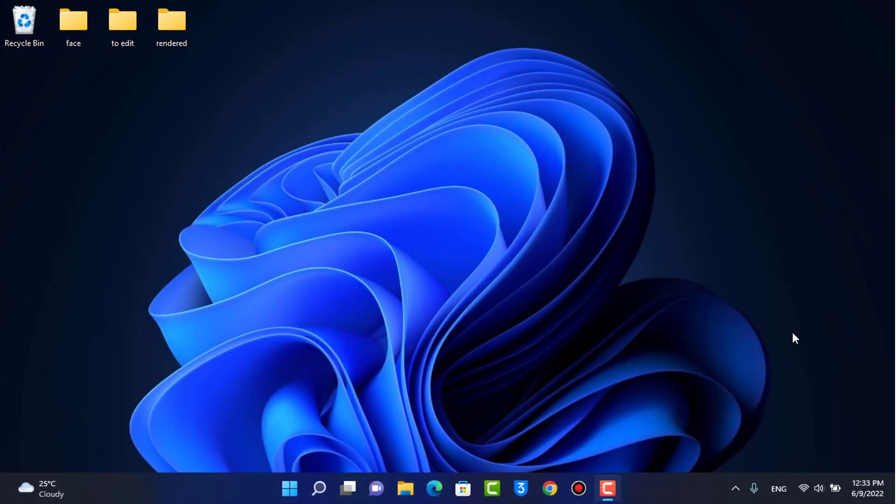
- Load oculus.com in Chrome and open the account's Orders page, which shows no recent orders
{"action": "left_click", "coordinate": [550, 488]}
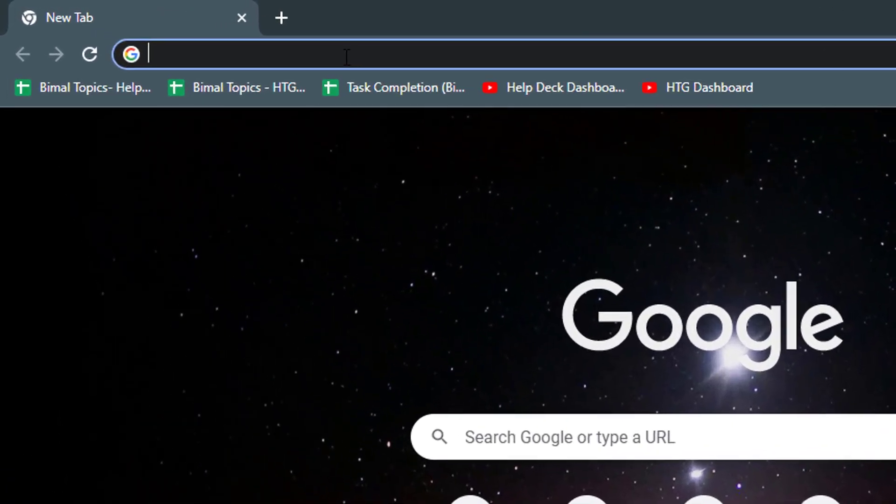
{"action": "type", "text": "oculus.com"}
{"action": "key", "text": "Return"}
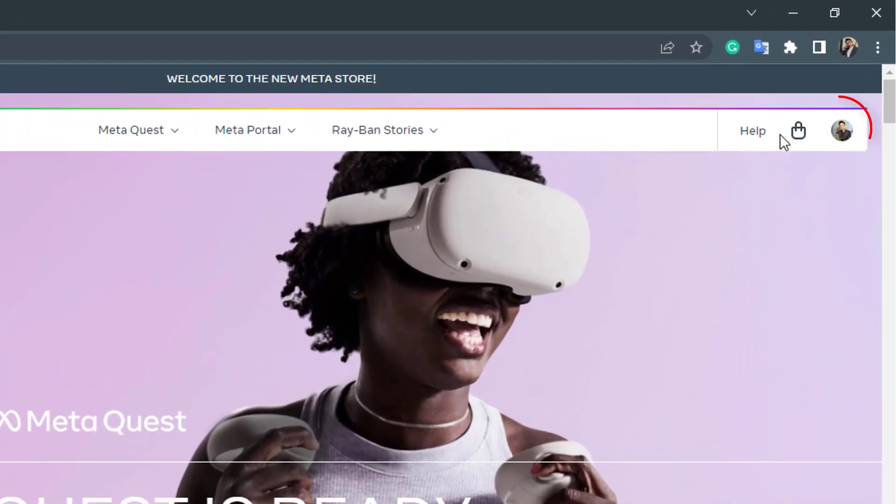
{"action": "left_click", "coordinate": [840, 131]}
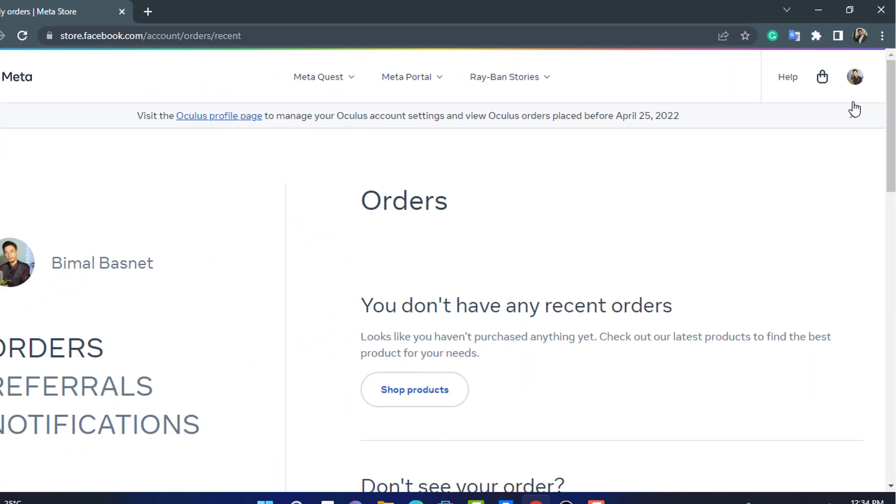
{"action": "scroll", "coordinate": [224, 303], "scroll_direction": "down", "scroll_amount": 3}
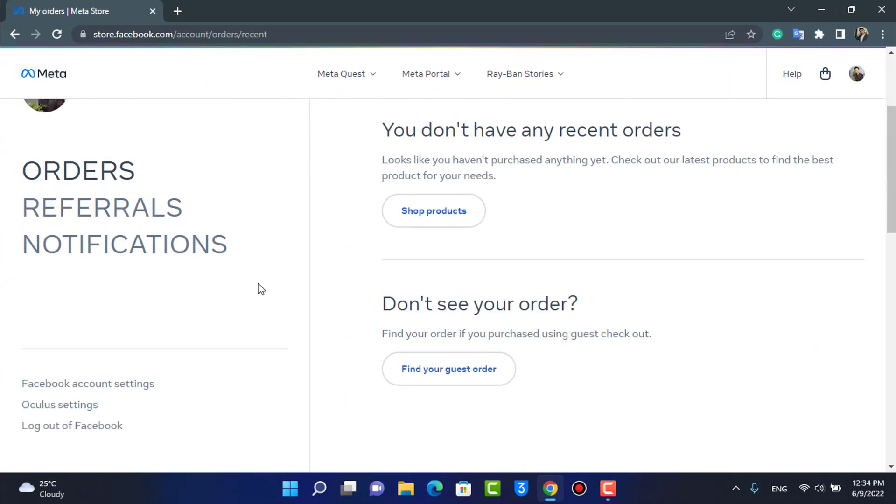
{"action": "scroll", "coordinate": [259, 289], "scroll_direction": "down", "scroll_amount": 2}
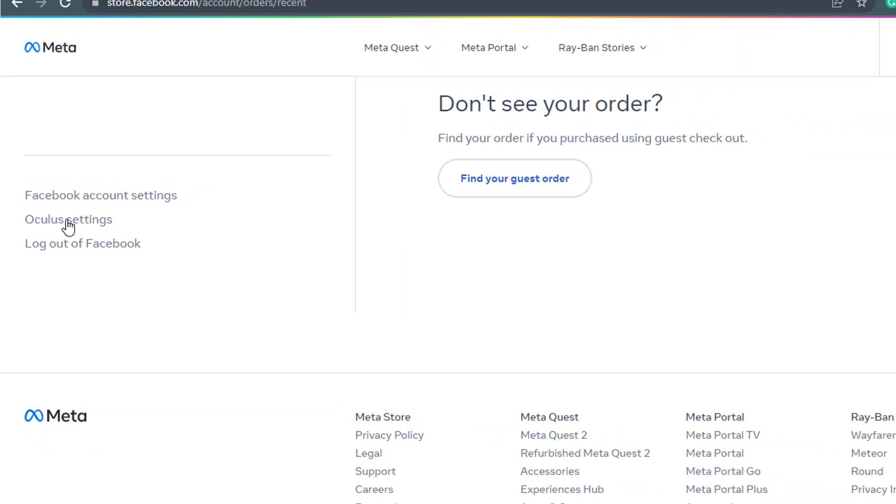
- Go to Oculus settings on secure.oculus.com and open the Security section with the PIN and Sessions entries
{"action": "left_click", "coordinate": [68, 222]}
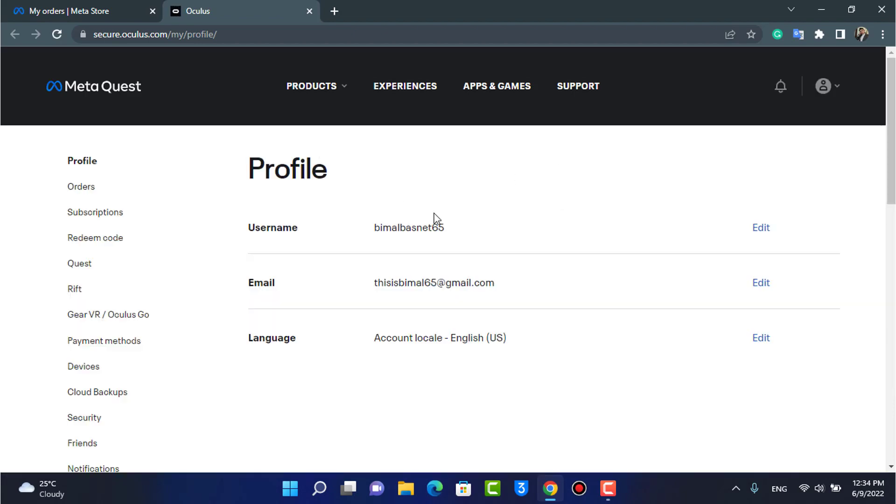
{"action": "scroll", "coordinate": [478, 229], "scroll_direction": "down", "scroll_amount": 1}
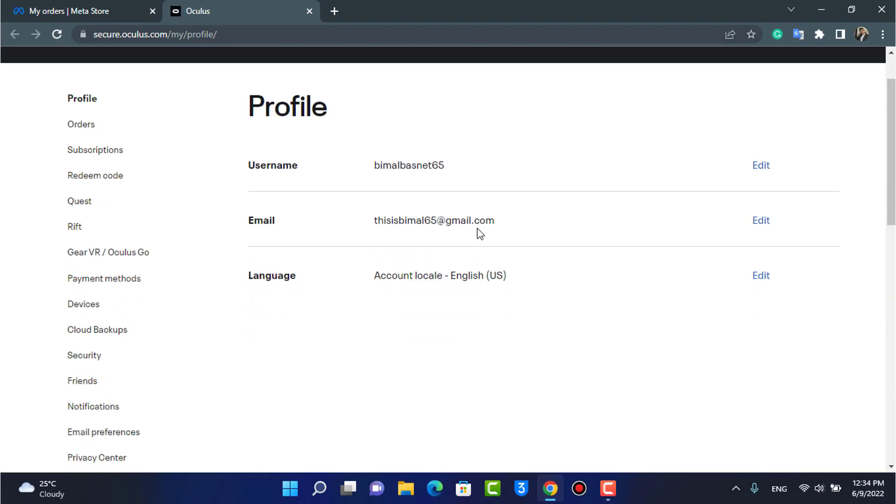
{"action": "scroll", "coordinate": [525, 224], "scroll_direction": "up", "scroll_amount": 1}
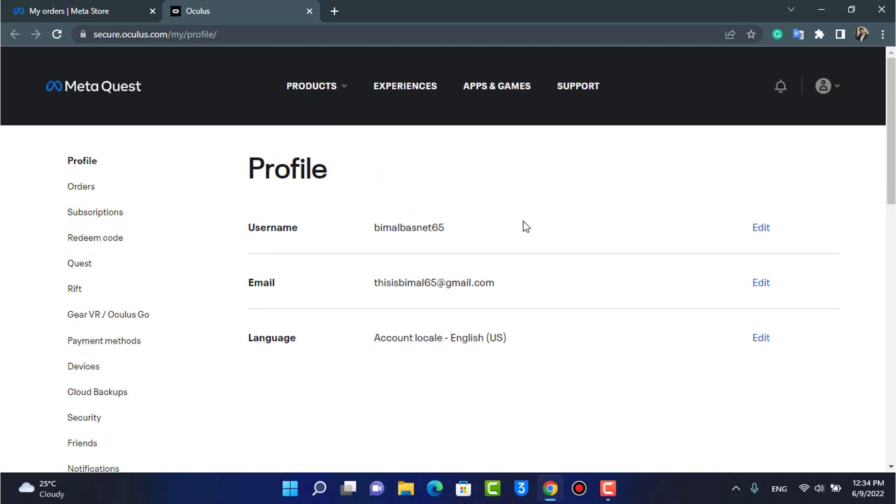
{"action": "scroll", "coordinate": [525, 238], "scroll_direction": "down", "scroll_amount": 3}
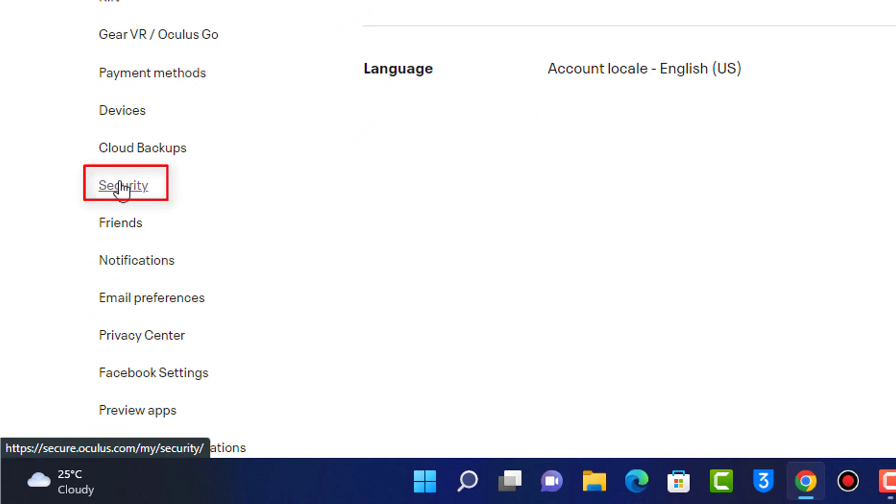
{"action": "left_click", "coordinate": [122, 187]}
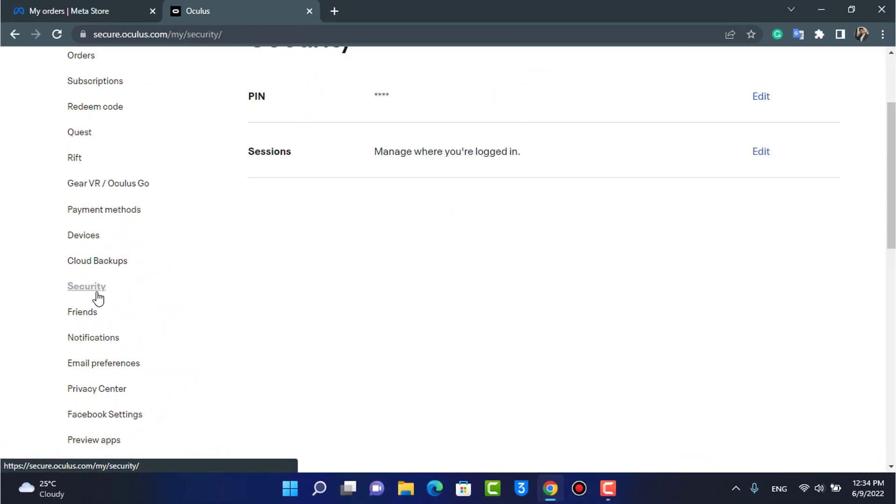
{"action": "scroll", "coordinate": [93, 308], "scroll_direction": "up", "scroll_amount": 3}
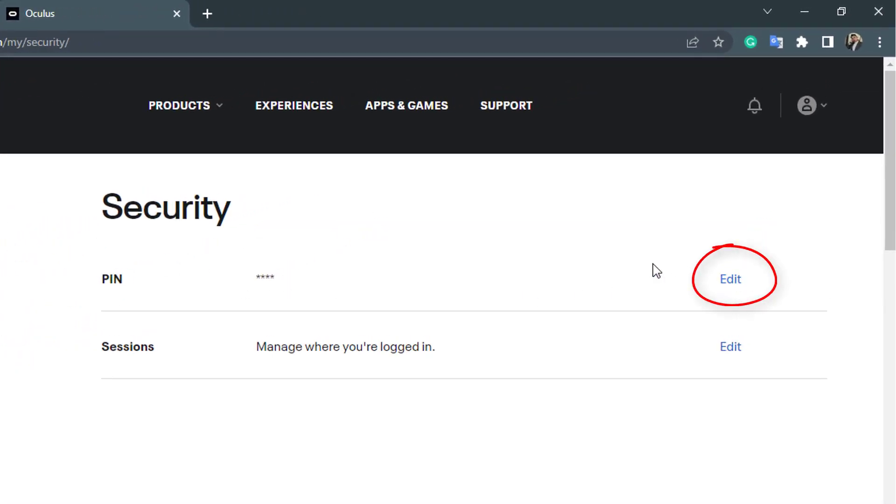
- Edit the PIN, choose Forgot PIN?, and request a PIN reset by email
{"action": "left_click", "coordinate": [729, 279]}
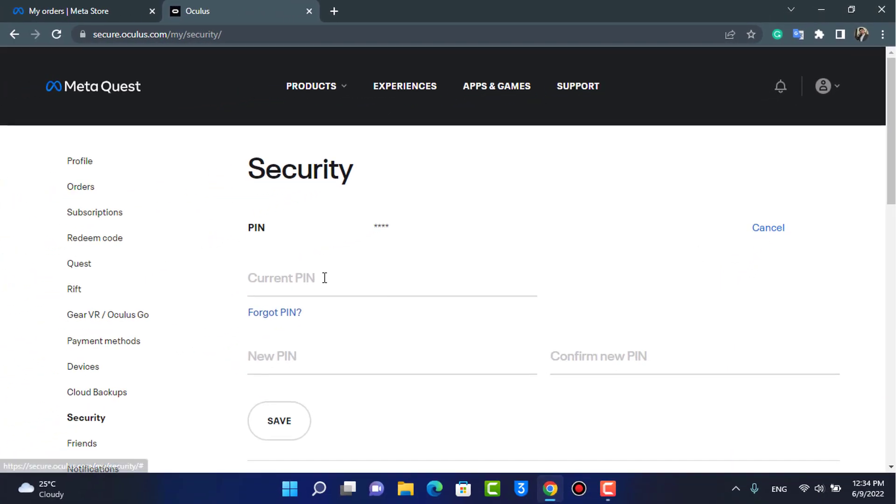
{"action": "scroll", "coordinate": [313, 287], "scroll_direction": "down", "scroll_amount": 1}
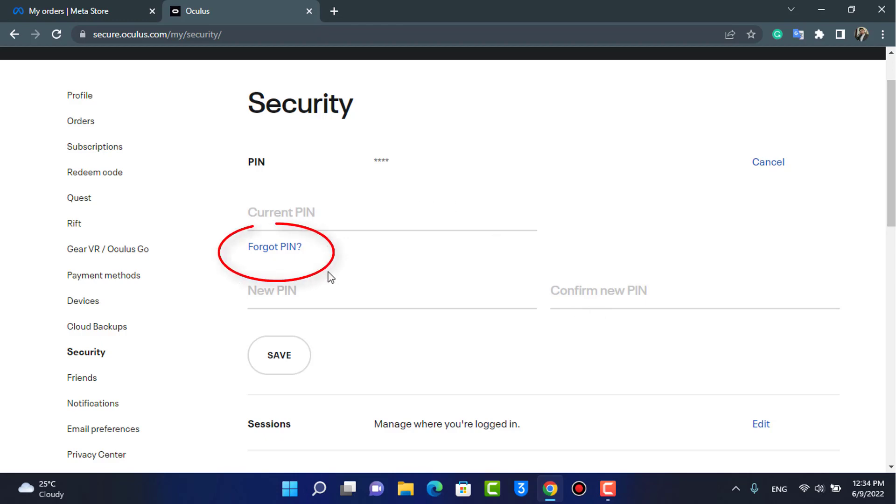
{"action": "left_click", "coordinate": [284, 256]}
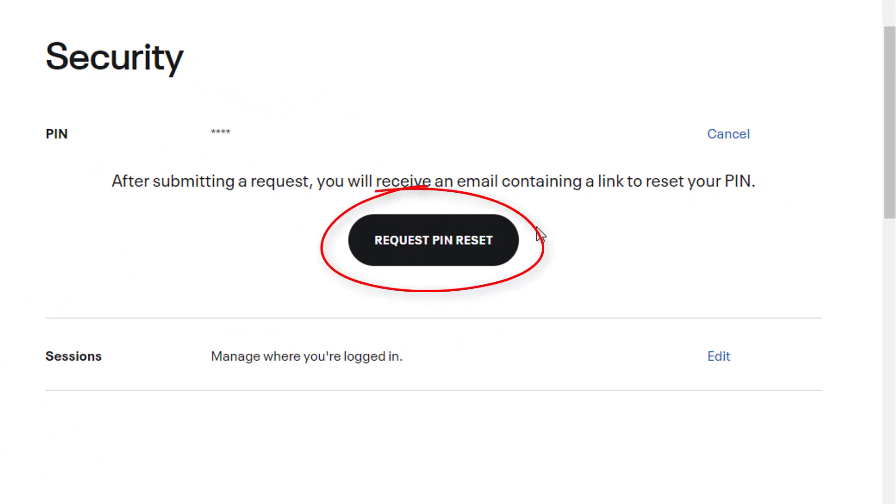
{"action": "left_click", "coordinate": [404, 250]}
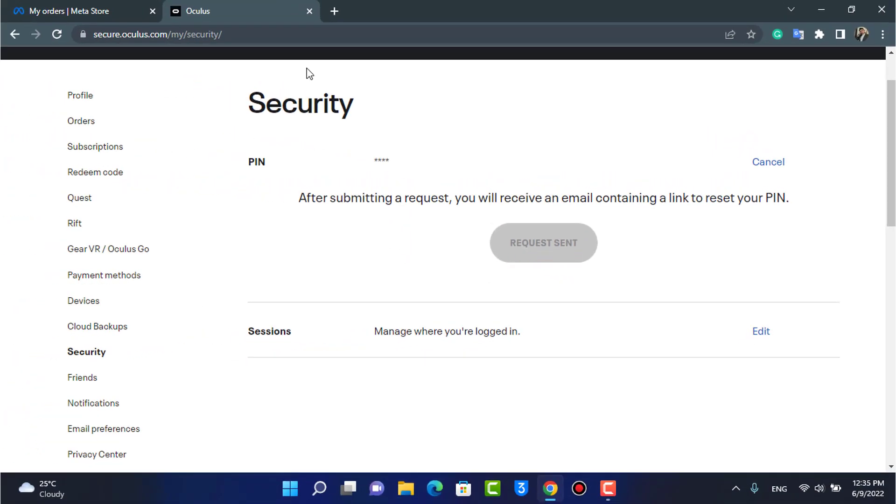
- Load Gmail in a new browser tab
{"action": "left_click", "coordinate": [335, 16]}
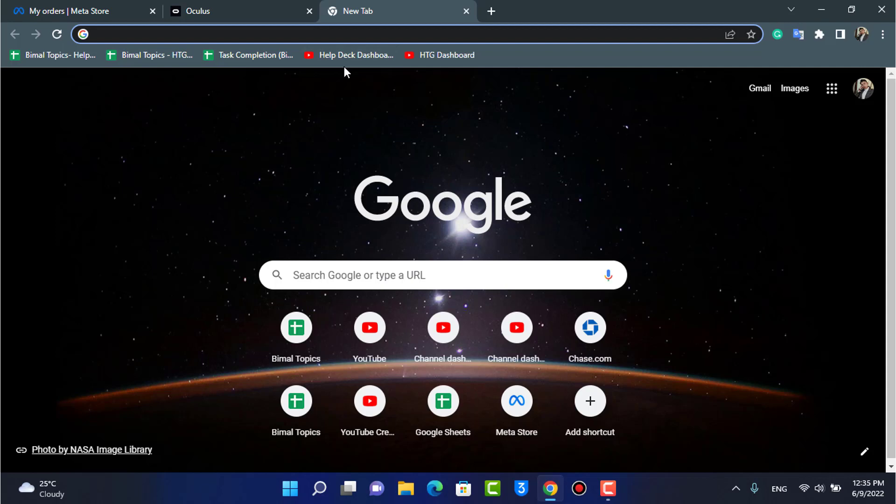
{"action": "type", "text": "gm"}
{"action": "key", "text": "Return"}
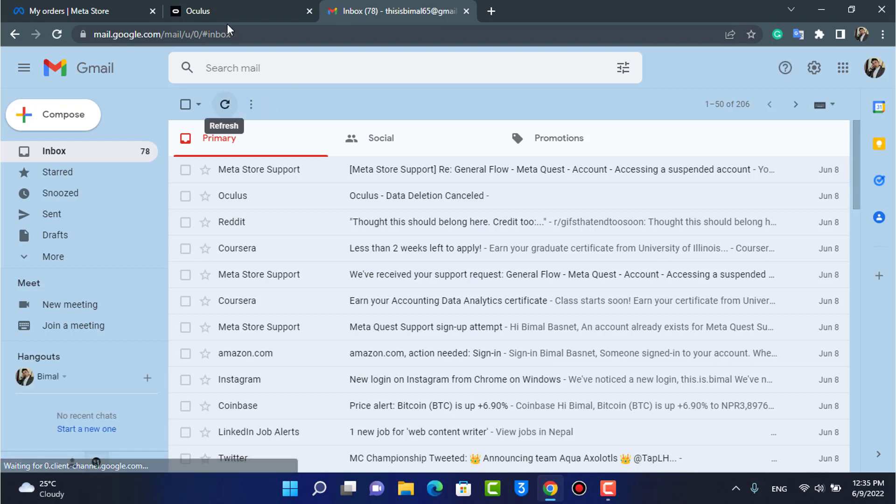
- Refresh the inbox, open the Oculus 'Reset Pin Request' email and follow its reset link
{"action": "left_click", "coordinate": [232, 112]}
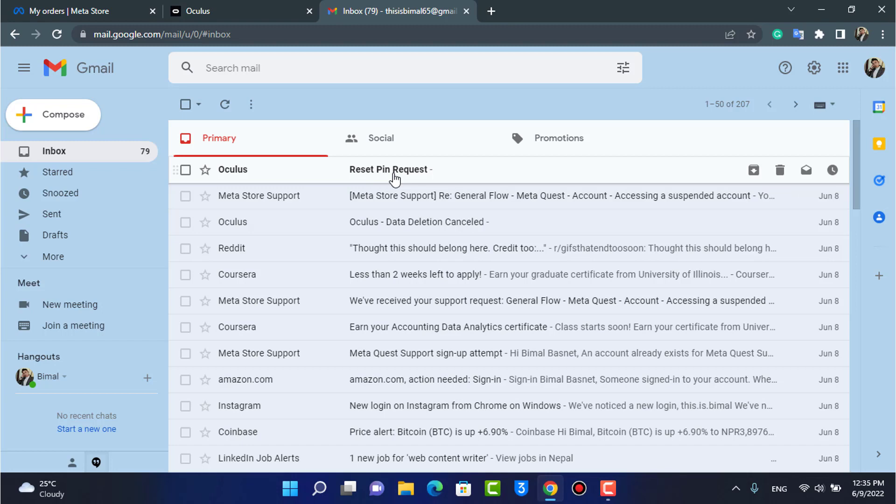
{"action": "left_click", "coordinate": [395, 177]}
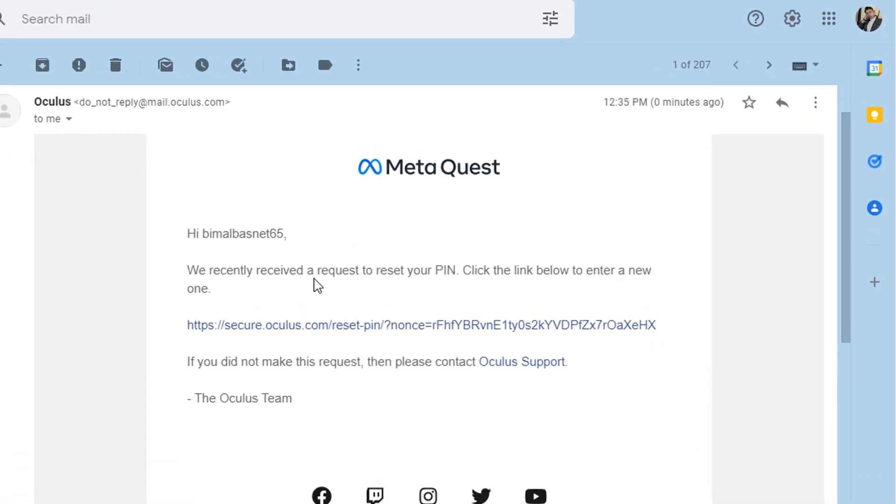
{"action": "scroll", "coordinate": [319, 284], "scroll_direction": "down", "scroll_amount": 1}
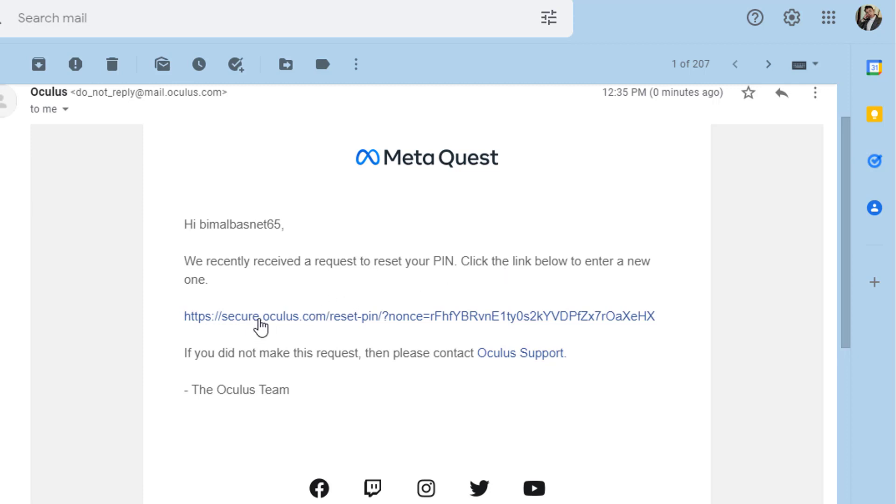
{"action": "left_click", "coordinate": [259, 318]}
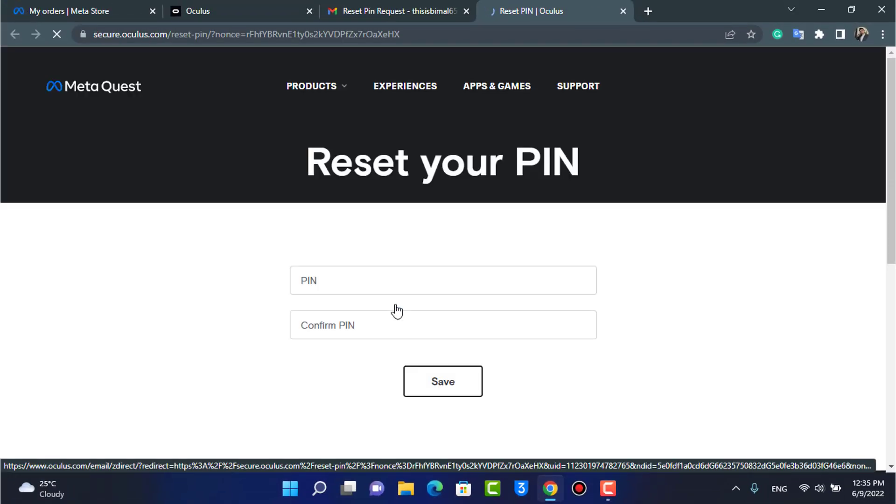
- Enter the new PIN in both PIN fields, save it, and decline Chrome's offer to store it
{"action": "left_click", "coordinate": [364, 283]}
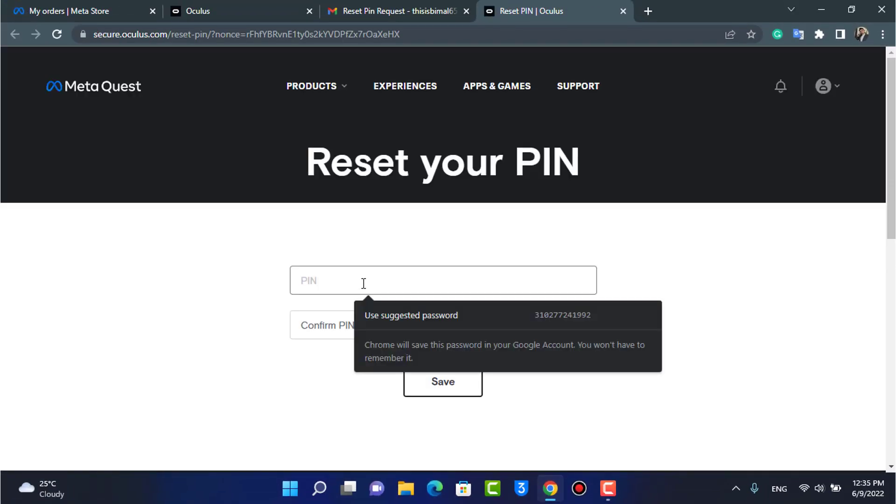
{"action": "left_click", "coordinate": [266, 279]}
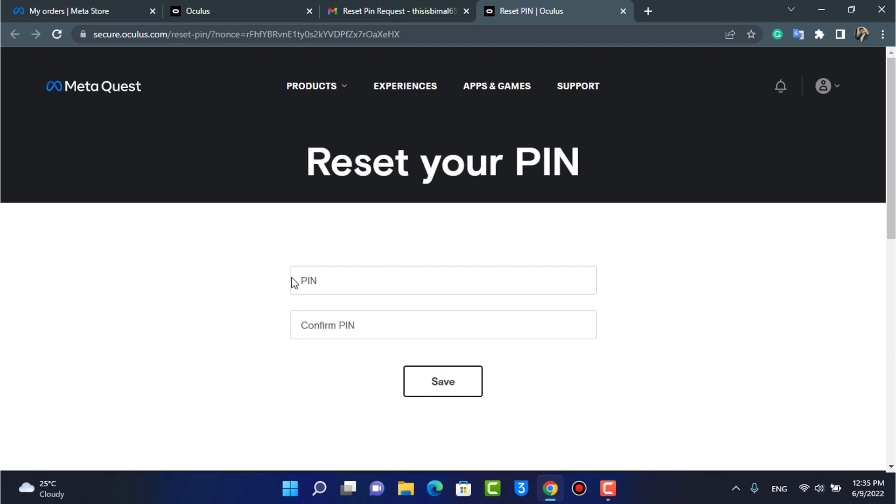
{"action": "left_click", "coordinate": [315, 280]}
{"action": "type", "text": "12"}
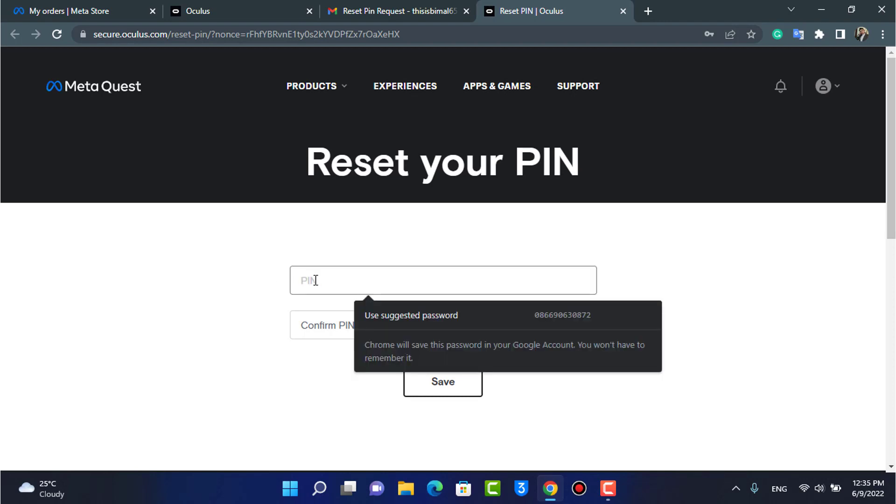
{"action": "type", "text": "34"}
{"action": "left_click", "coordinate": [329, 329]}
{"action": "type", "text": "1234"}
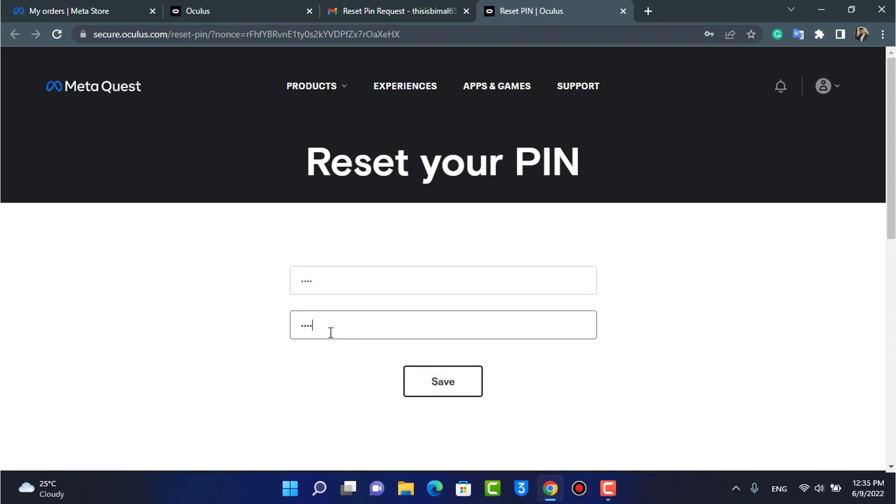
{"action": "left_click", "coordinate": [250, 318]}
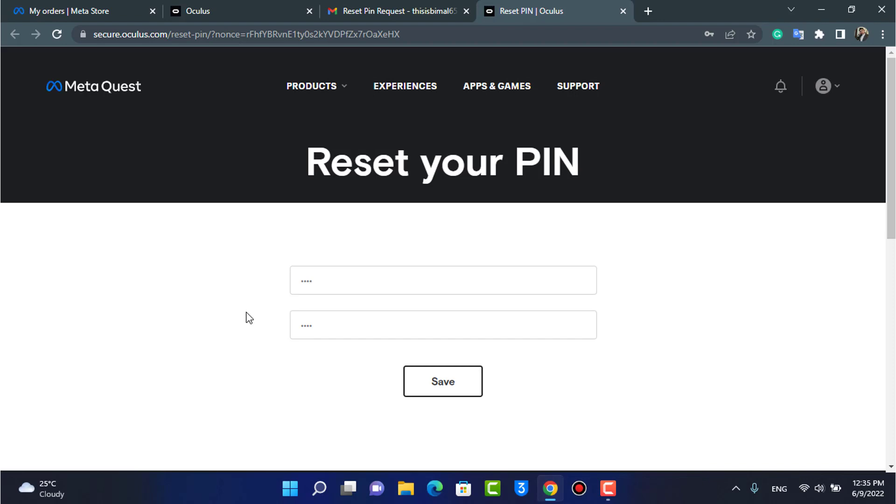
{"action": "left_click", "coordinate": [447, 386]}
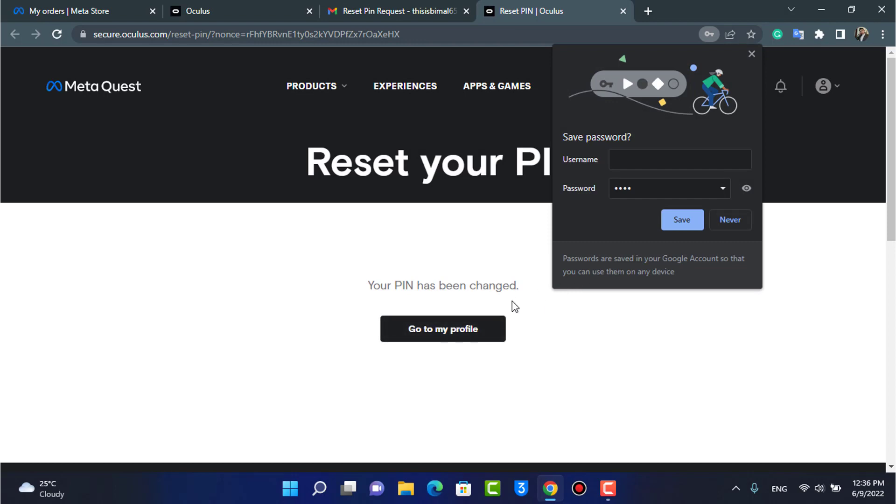
{"action": "left_click", "coordinate": [725, 226]}
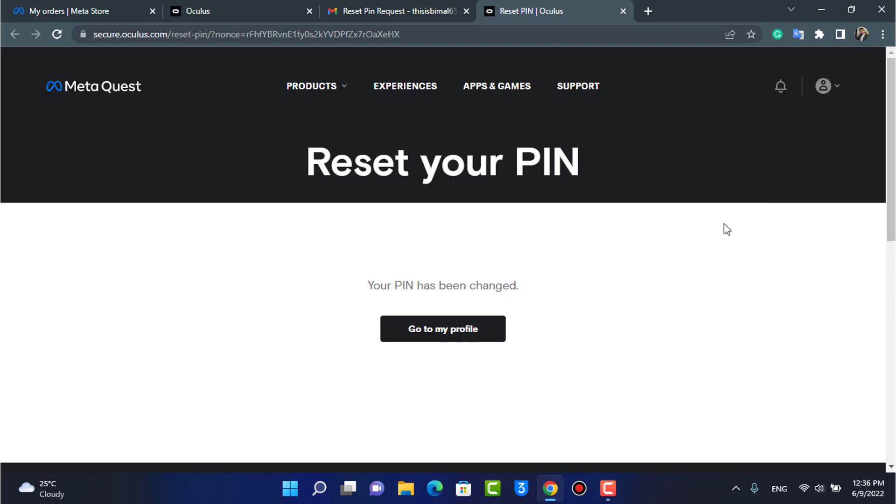